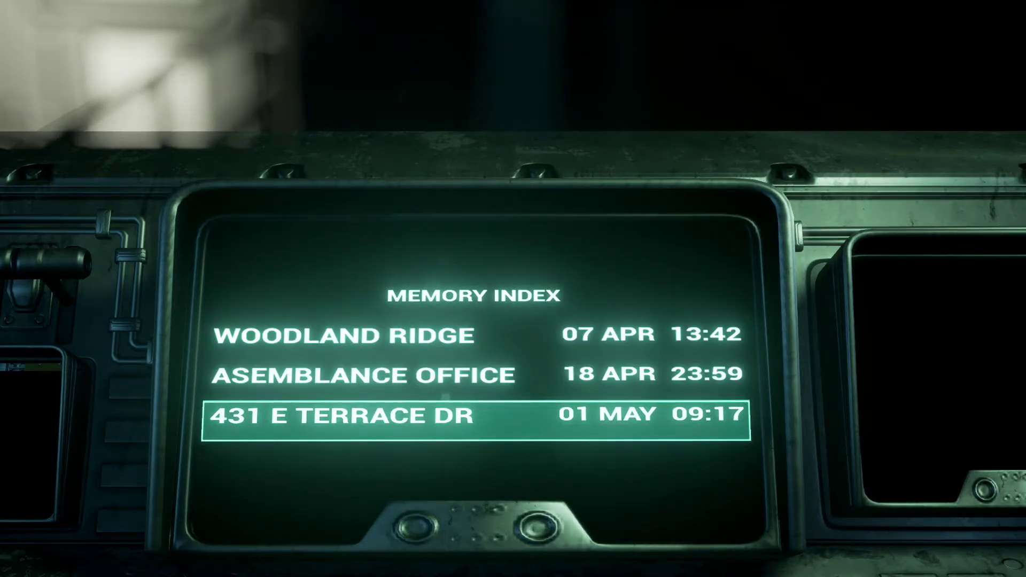
{"action": "key", "text": "Return"}
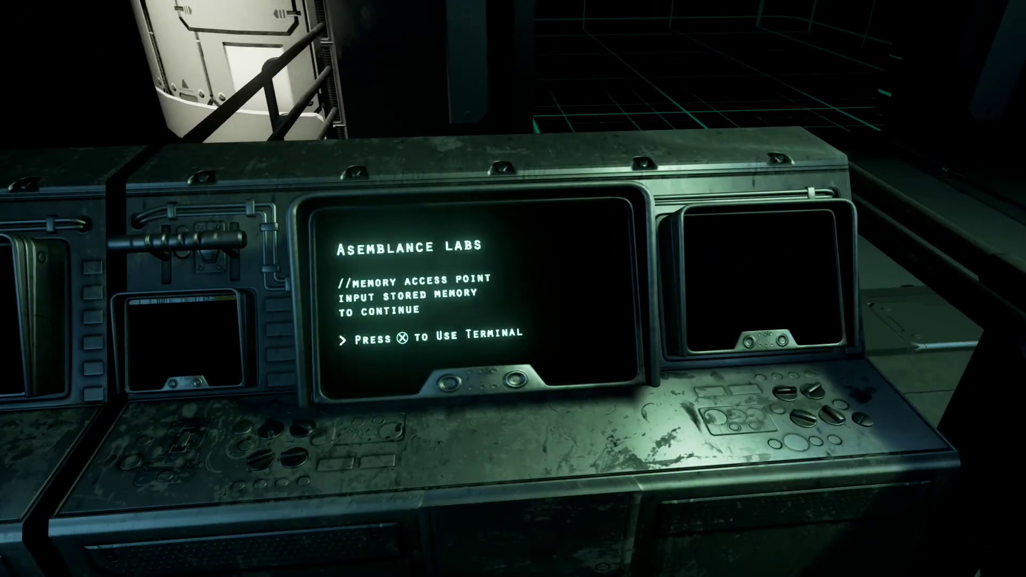
{"action": "key", "text": "x"}
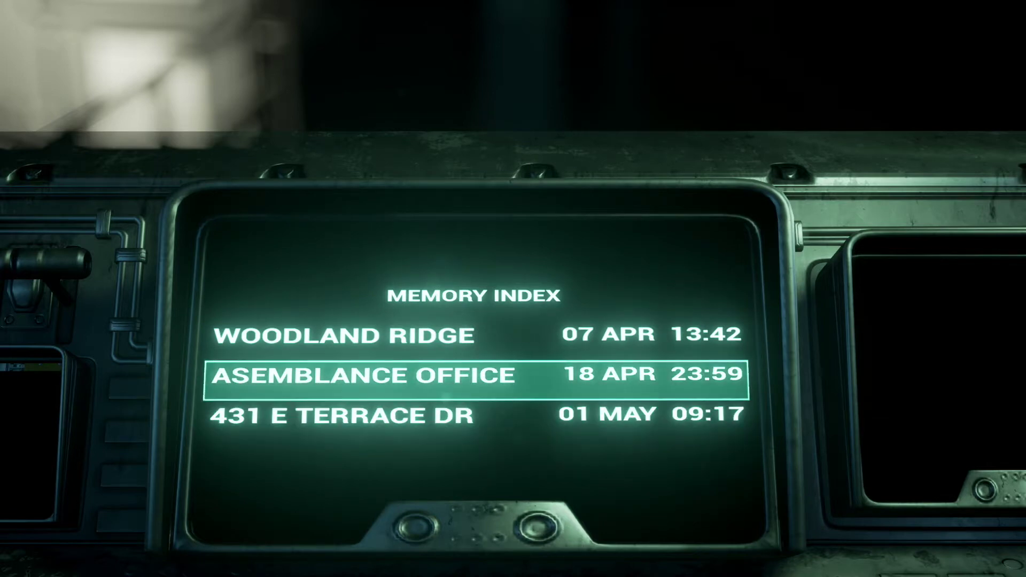
{"action": "key", "text": "Escape"}
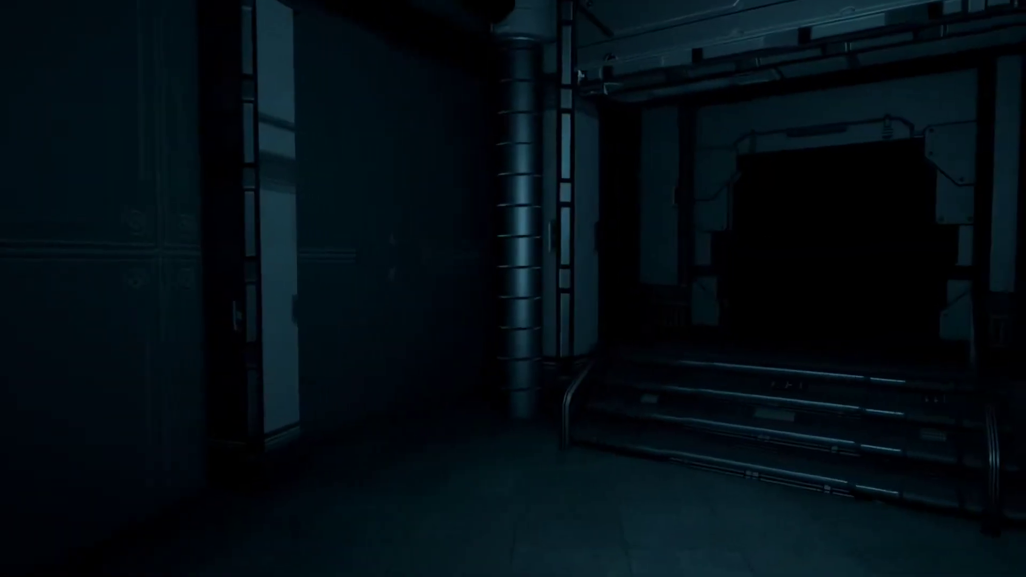
{"action": "key", "text": "w"}
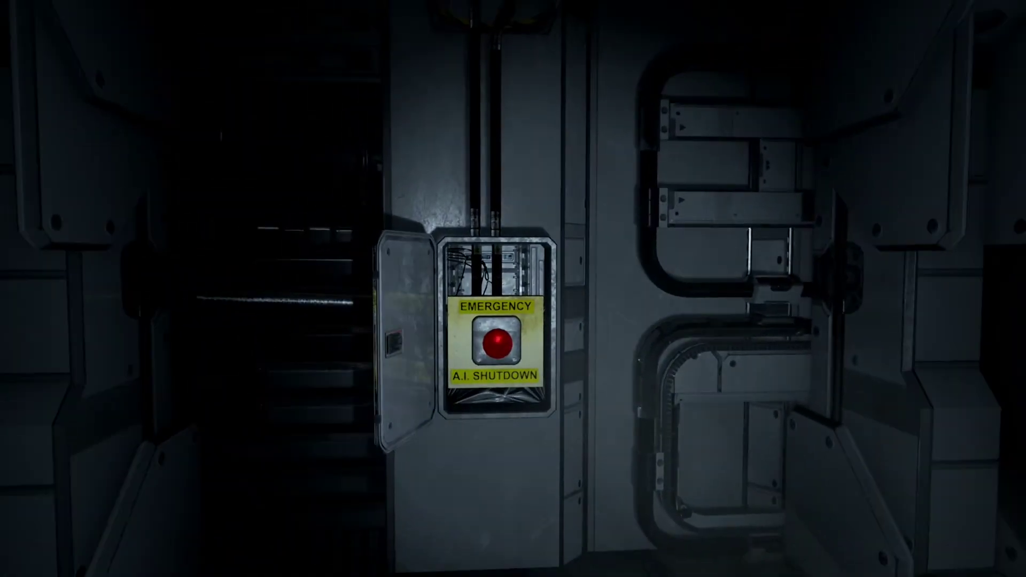
{"action": "key", "text": "s"}
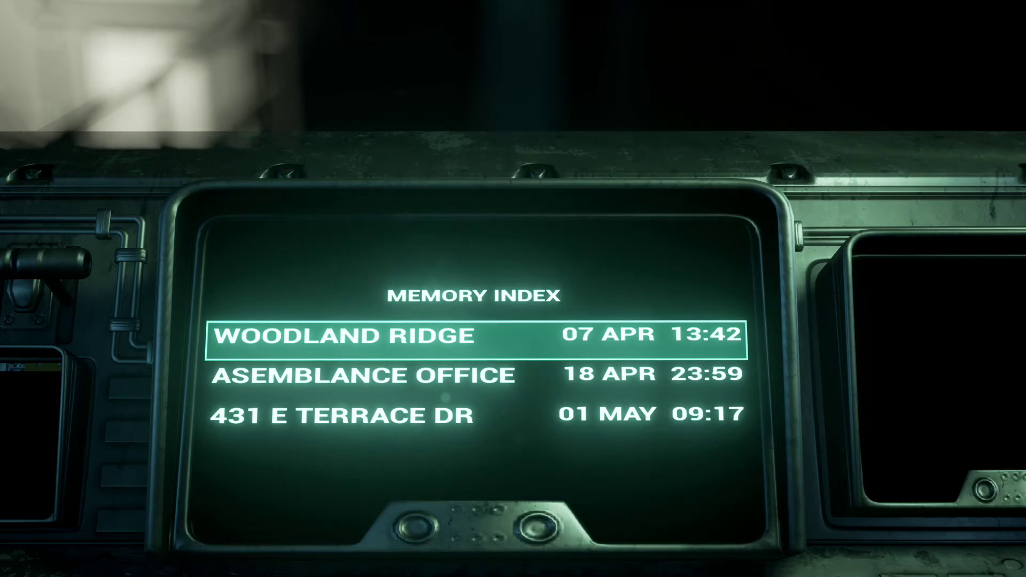
{"action": "key", "text": "Down"}
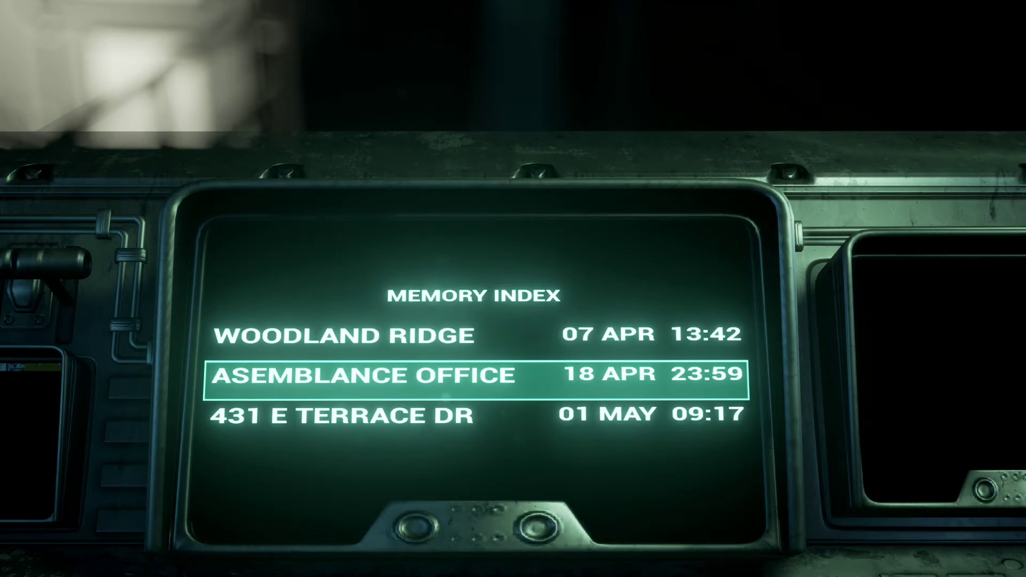
{"action": "key", "text": "Down"}
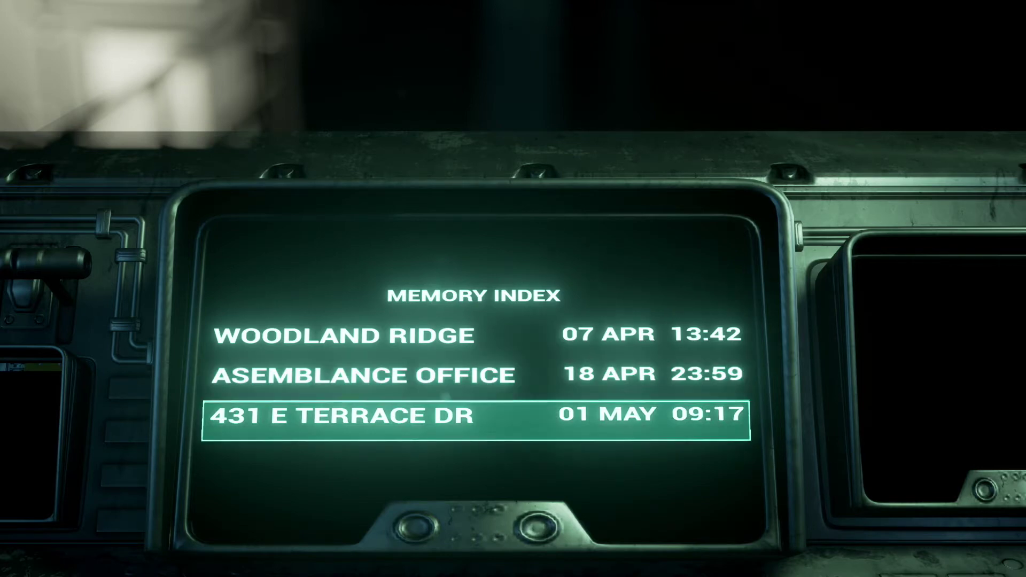
{"action": "key", "text": "Up"}
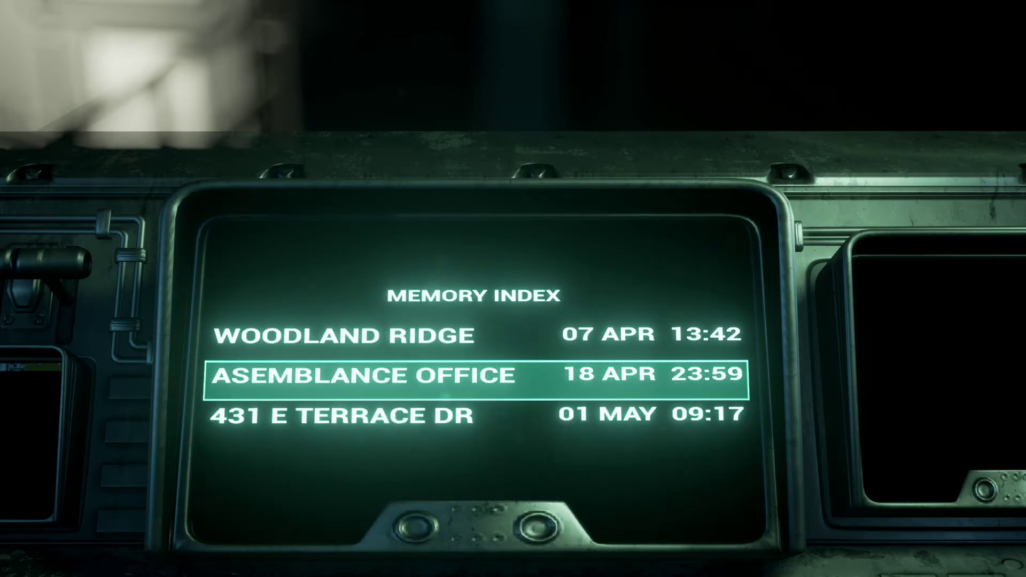
{"action": "key", "text": "Down"}
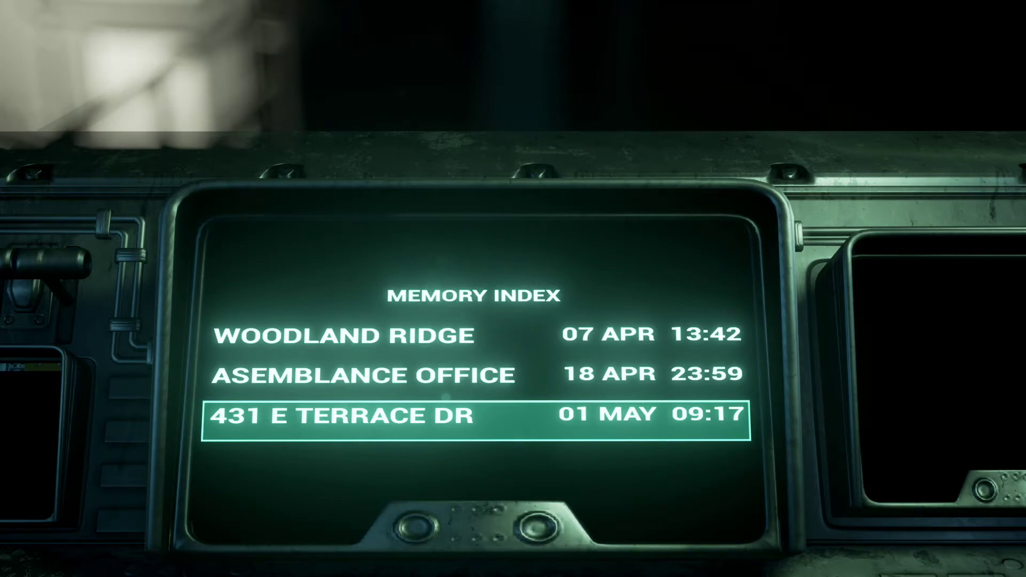
{"action": "key", "text": "Up"}
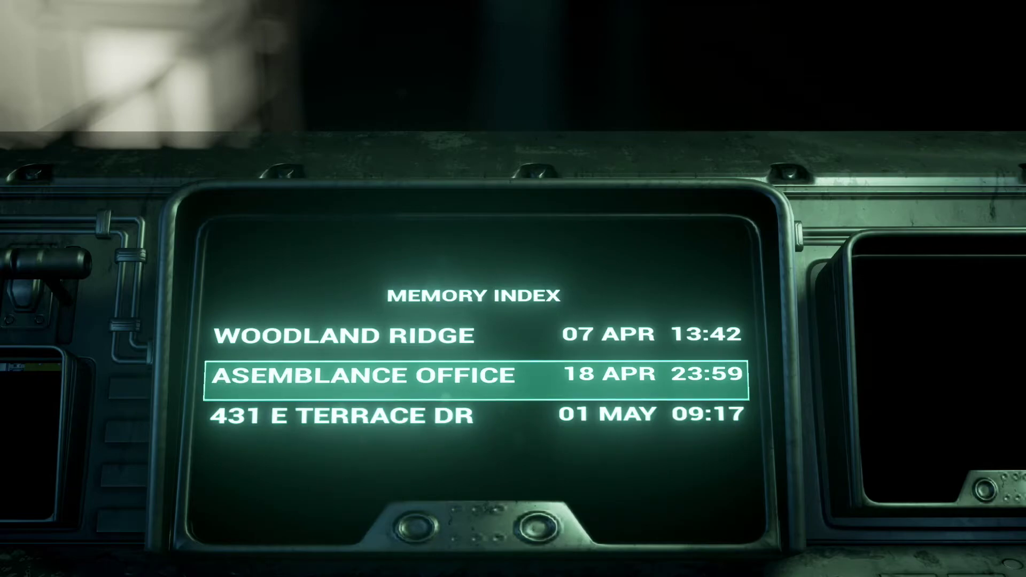
{"action": "key", "text": "Down"}
{"action": "key", "text": "Return"}
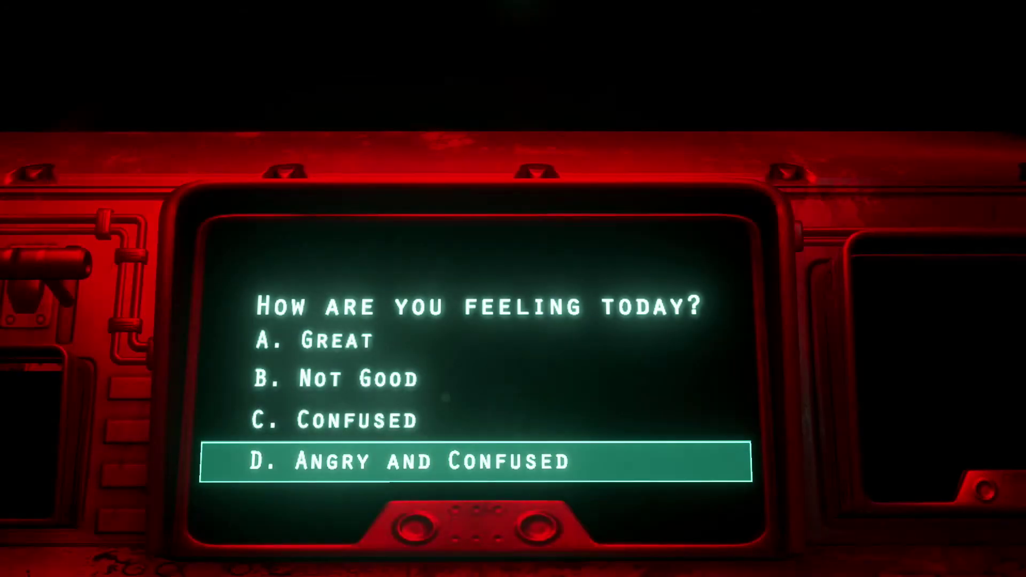
{"action": "key", "text": "Up"}
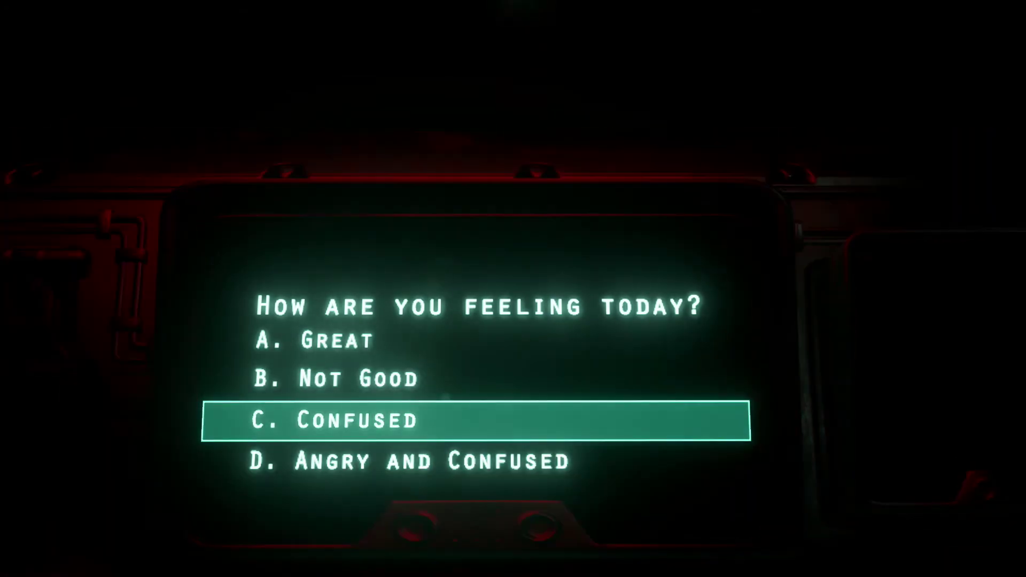
{"action": "key", "text": "Up"}
{"action": "key", "text": "Up"}
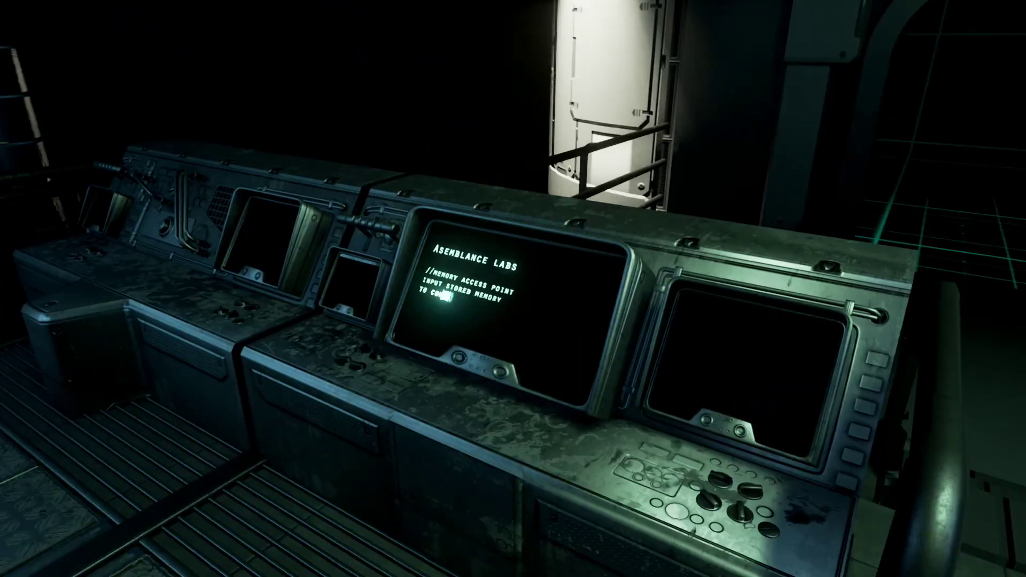
{"action": "key", "text": "e"}
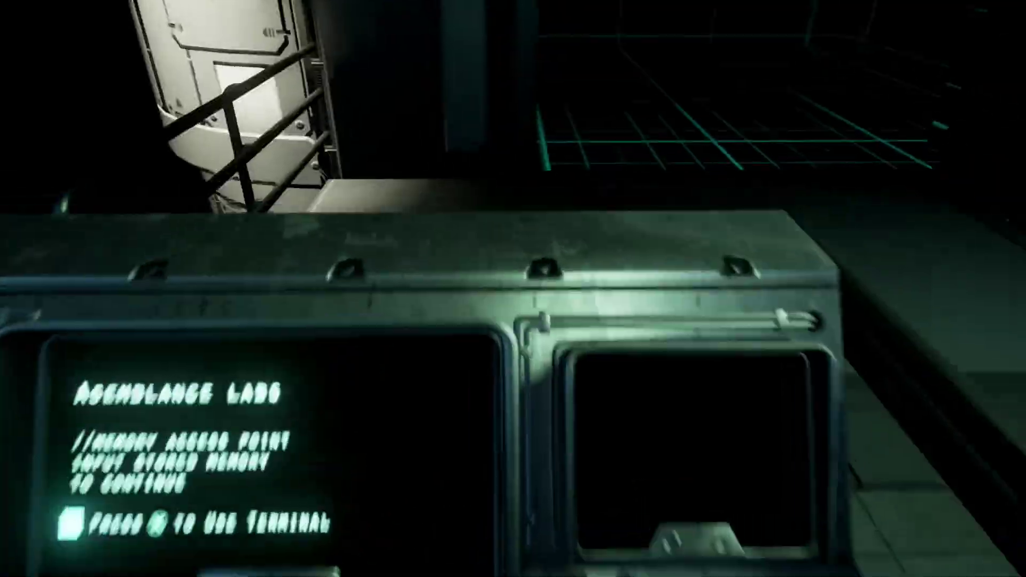
{"action": "key", "text": "Down"}
{"action": "key", "text": "Down"}
{"action": "key", "text": "Down"}
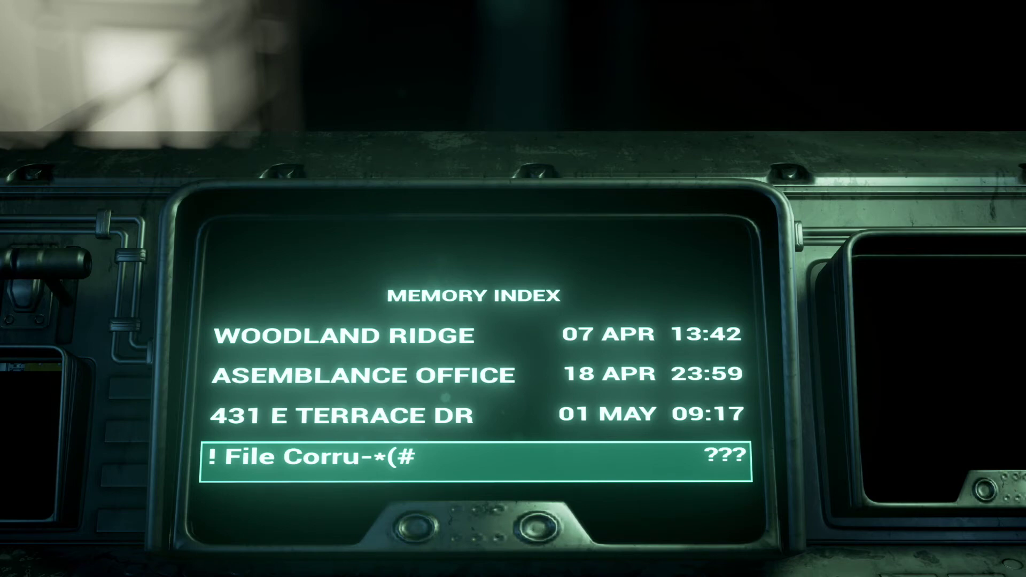
{"action": "key", "text": "Up"}
{"action": "key", "text": "Down"}
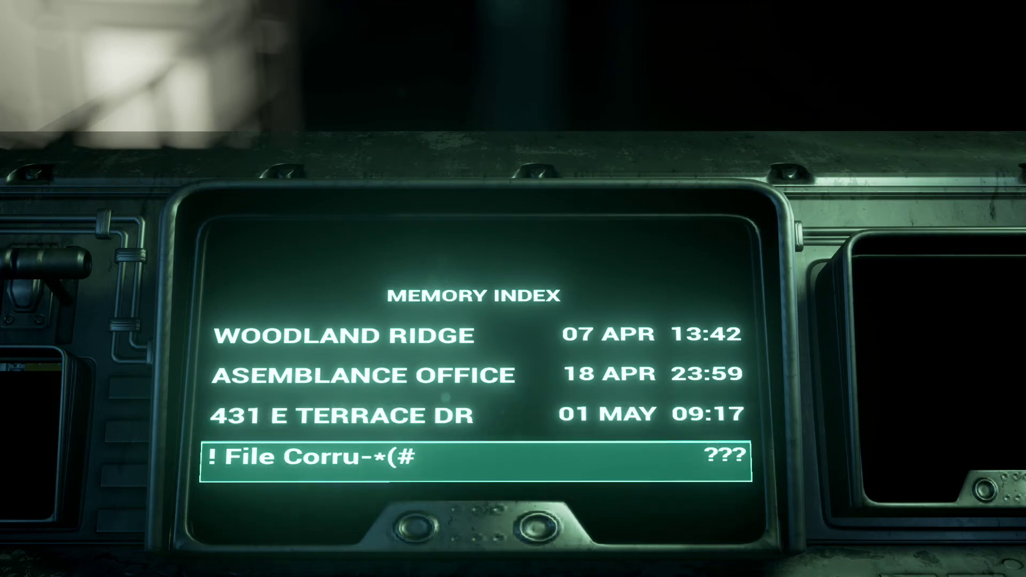
{"action": "key", "text": "Return"}
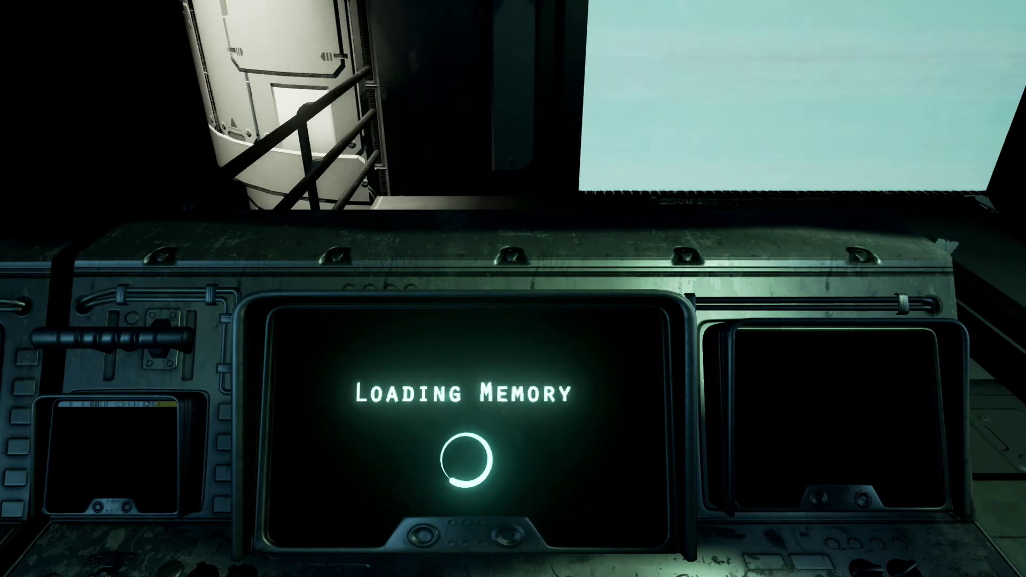